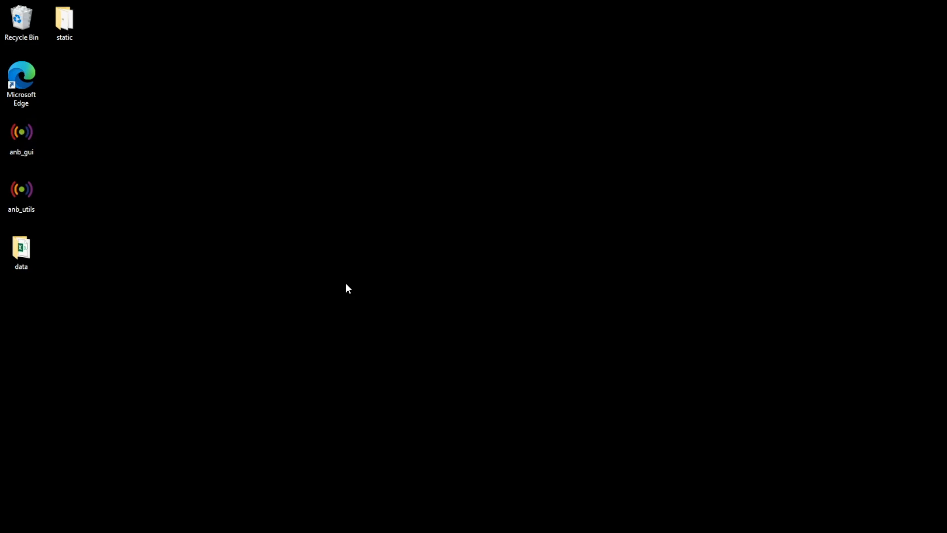
# Step: Launch anb_gui despite the SmartScreen warning and connect to the sensor on serial port COM3
pyautogui.click(433, 220)
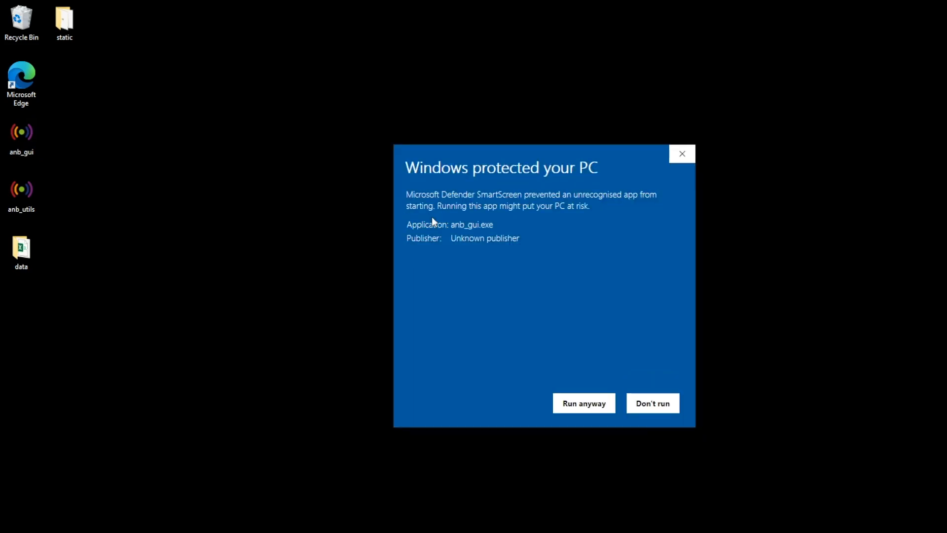
pyautogui.click(567, 402)
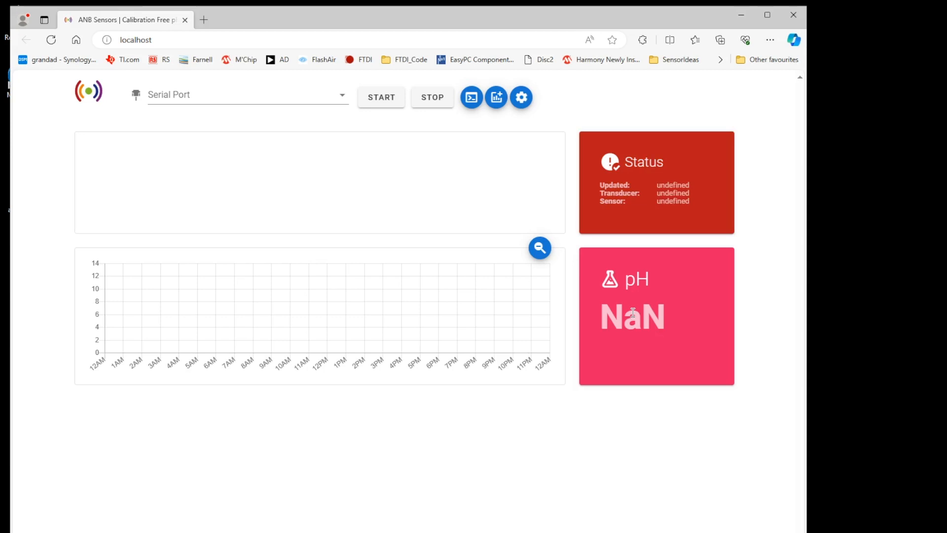
pyautogui.click(347, 103)
pyautogui.click(270, 107)
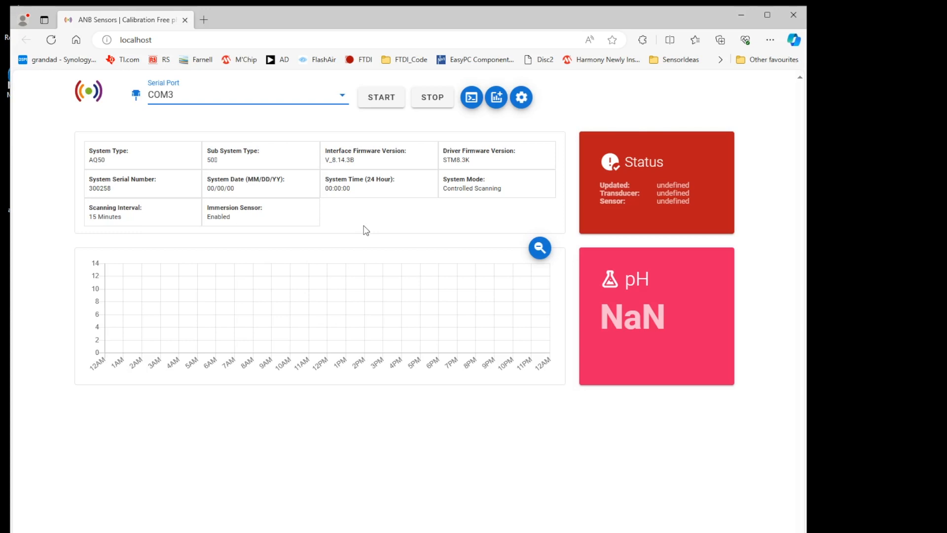
# Step: Set the sensor clock's system date to 12/14/2023 and system time to 12:48 PM
pyautogui.click(521, 98)
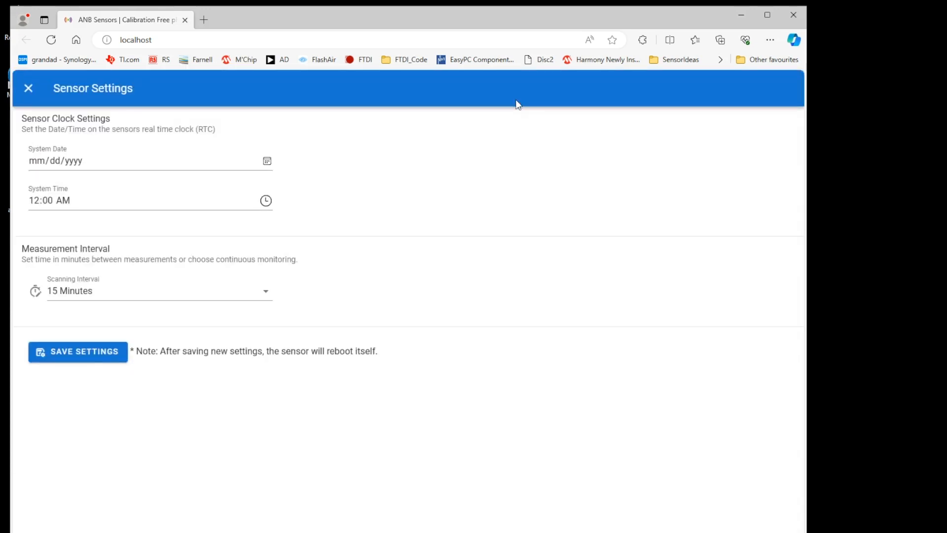
pyautogui.click(33, 163)
pyautogui.press('Down')
pyautogui.click(45, 162)
pyautogui.click(44, 162)
pyautogui.click(50, 164)
pyautogui.write('142023')
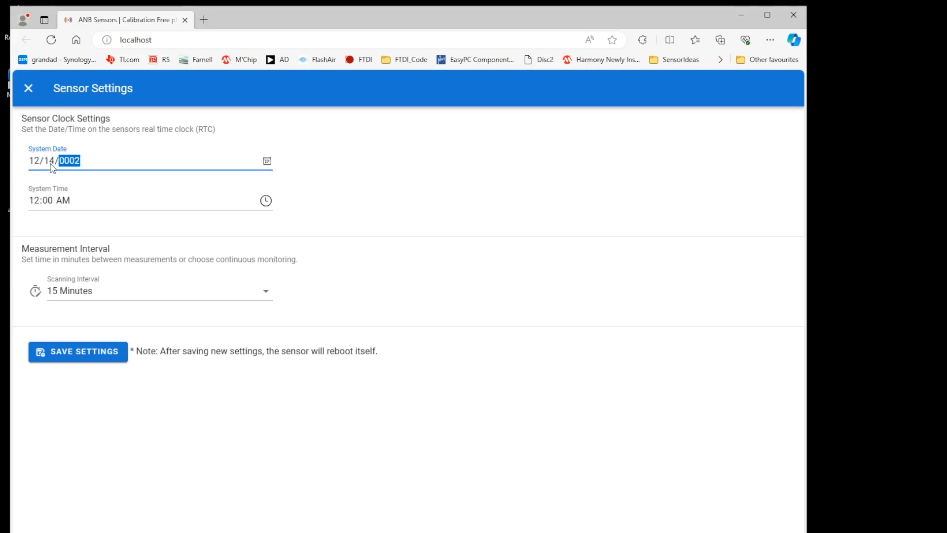
pyautogui.click(35, 206)
pyautogui.write('1248p')
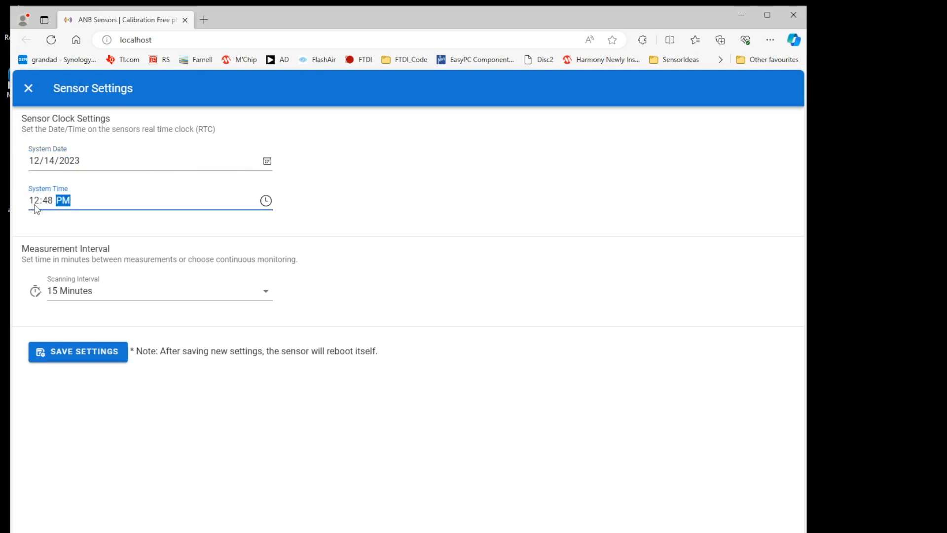
# Step: Set the scanning interval to Continous, save the sensor settings and return to the dashboard
pyautogui.click(85, 295)
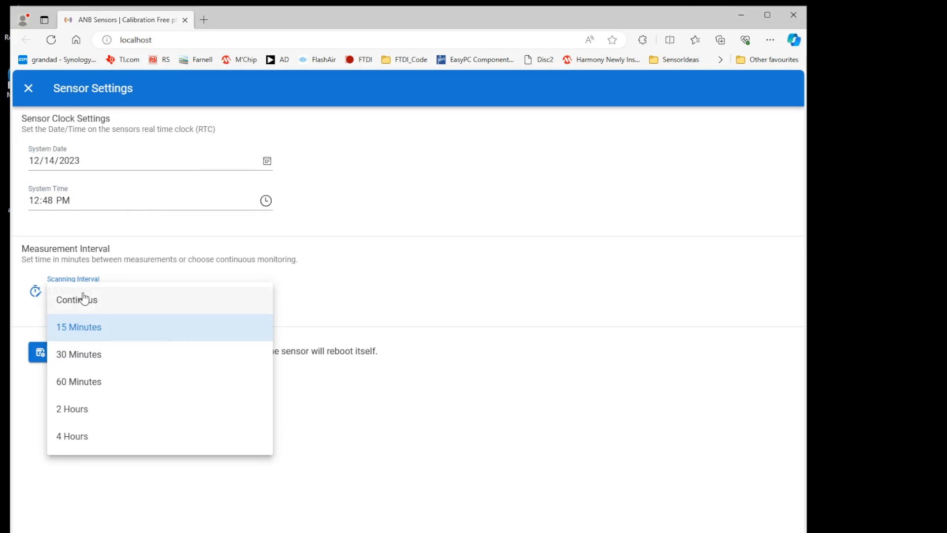
pyautogui.click(94, 302)
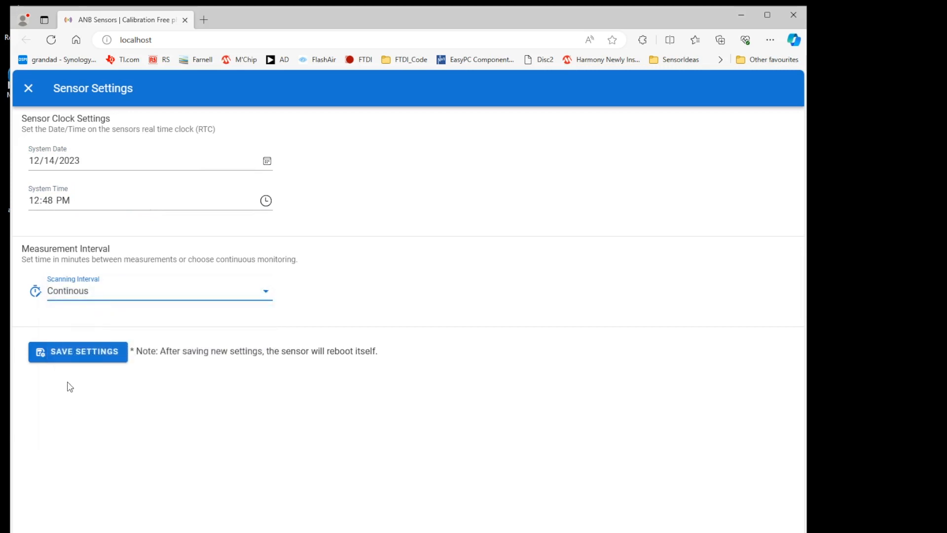
pyautogui.click(77, 356)
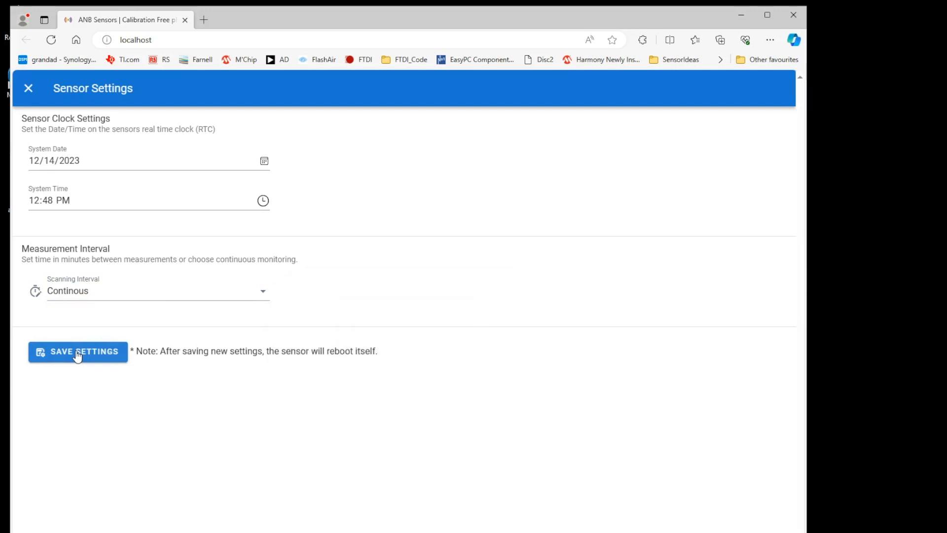
pyautogui.click(28, 88)
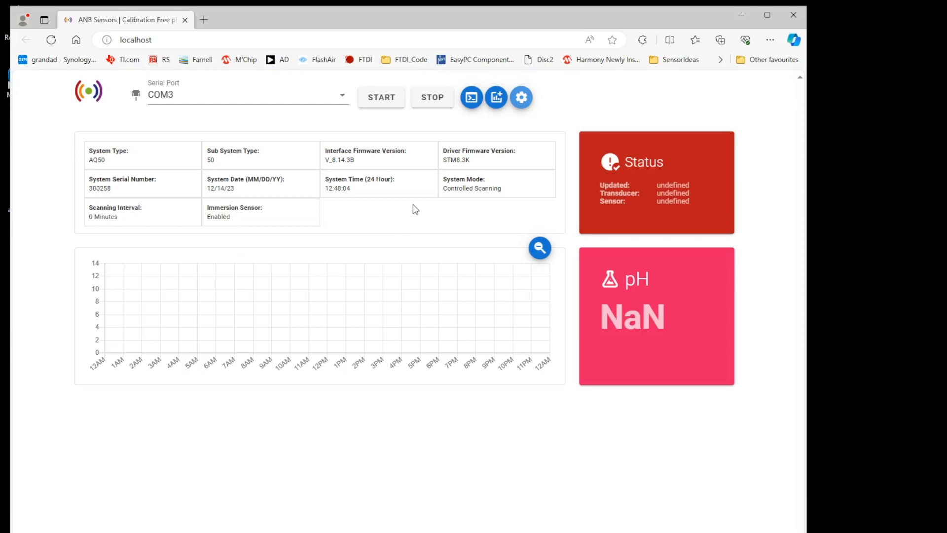
# Step: Enable the Temperature, Salinity and Conductivity displays in the user interface settings, and reload the dashboard to view their charts
pyautogui.click(493, 98)
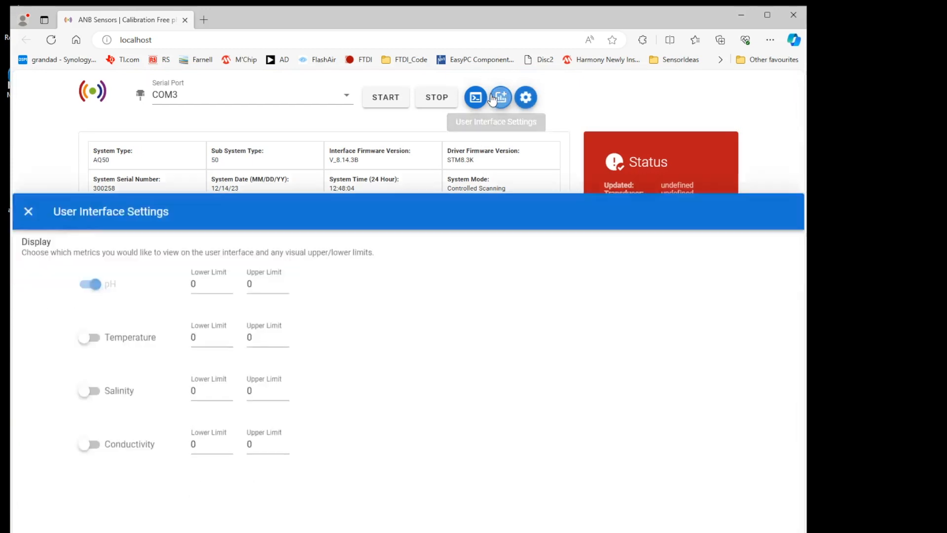
pyautogui.click(85, 214)
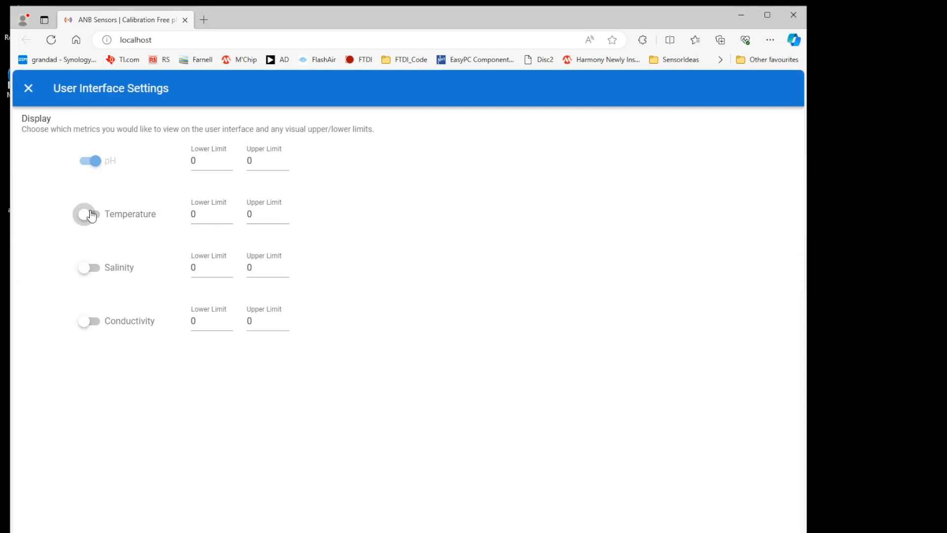
pyautogui.click(85, 267)
pyautogui.click(87, 319)
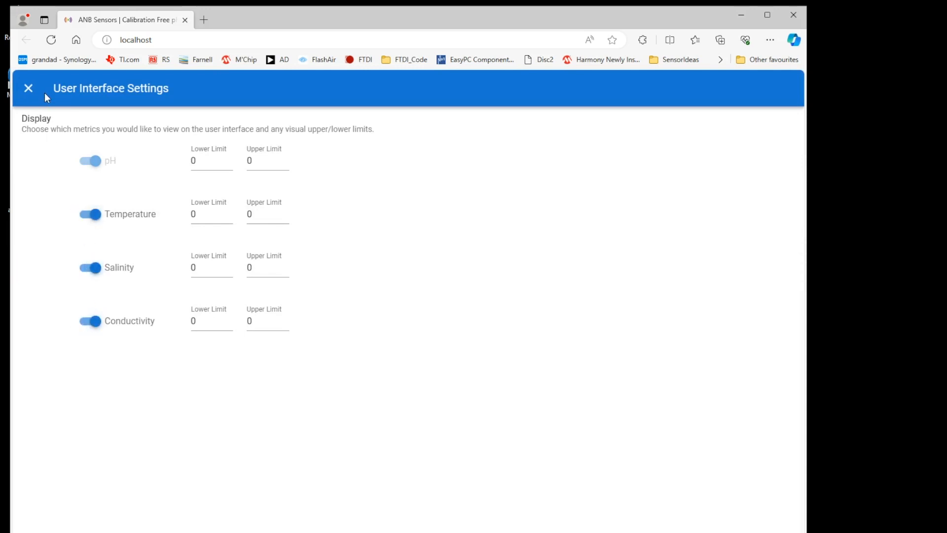
pyautogui.click(27, 89)
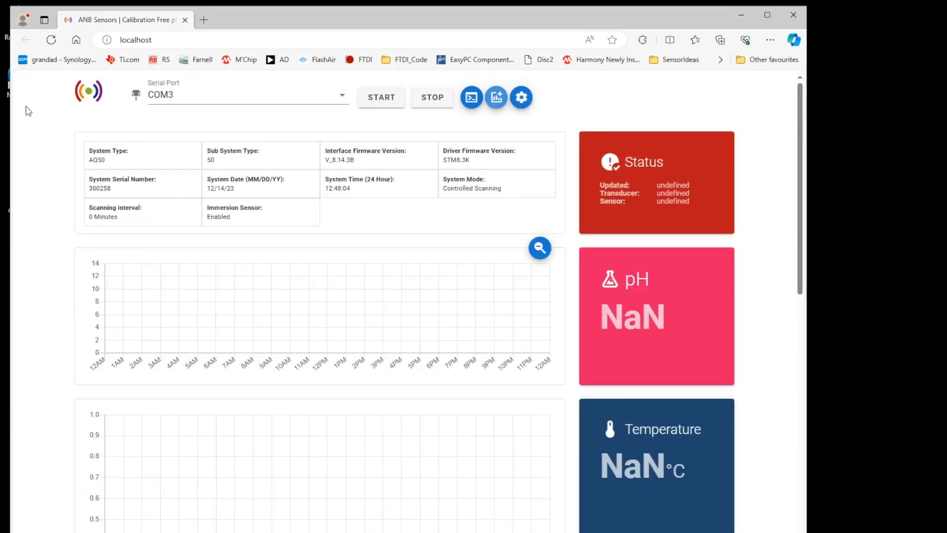
pyautogui.click(51, 40)
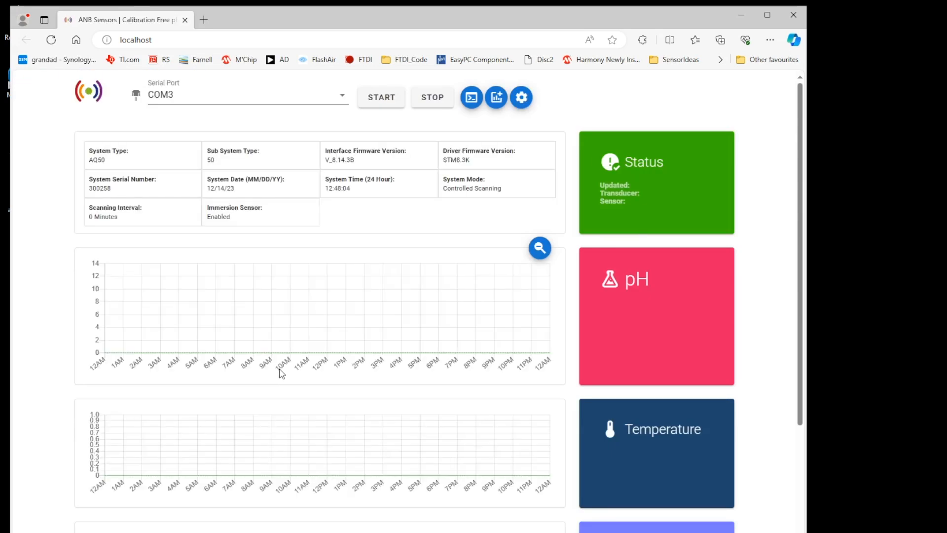
pyautogui.scroll(-4, 281, 374)
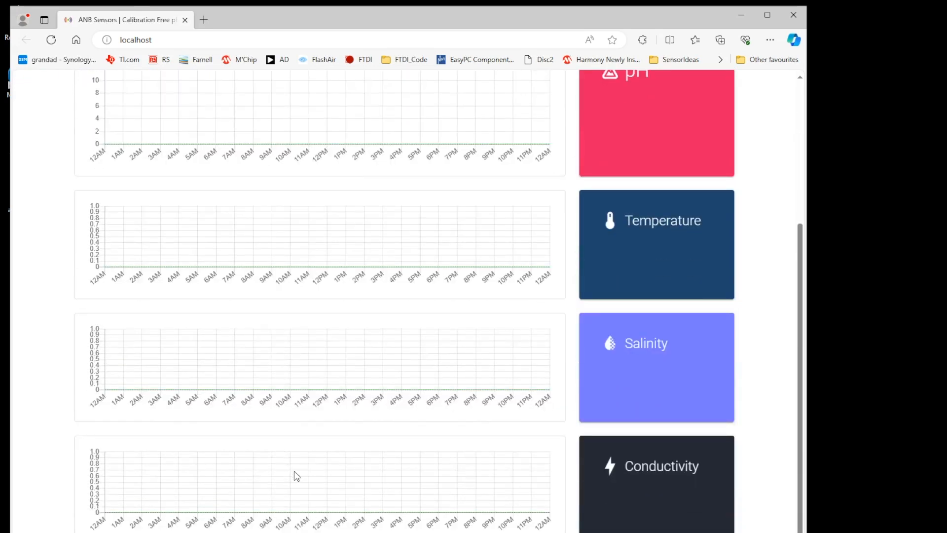
pyautogui.scroll(4, 297, 476)
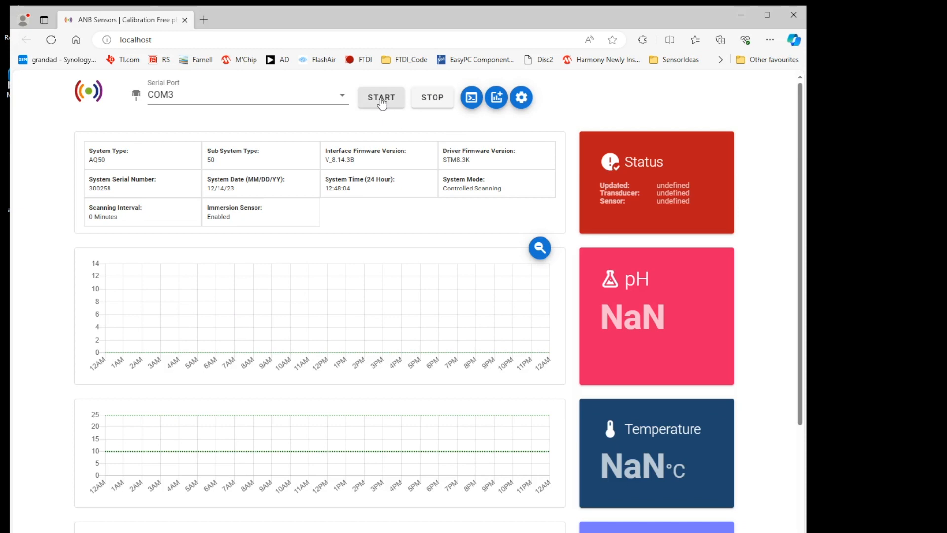
# Step: Start the sensor scan and review the sensor's log output
pyautogui.click(382, 101)
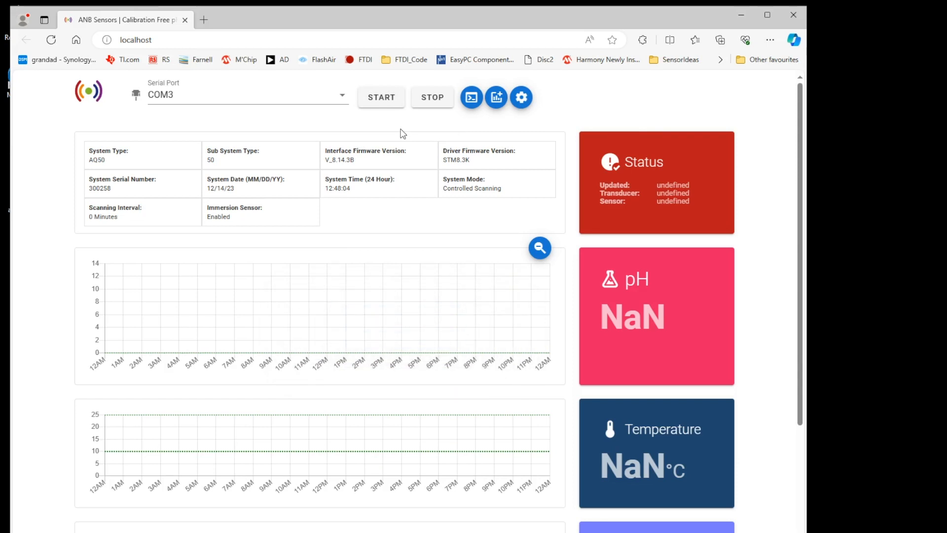
pyautogui.click(472, 97)
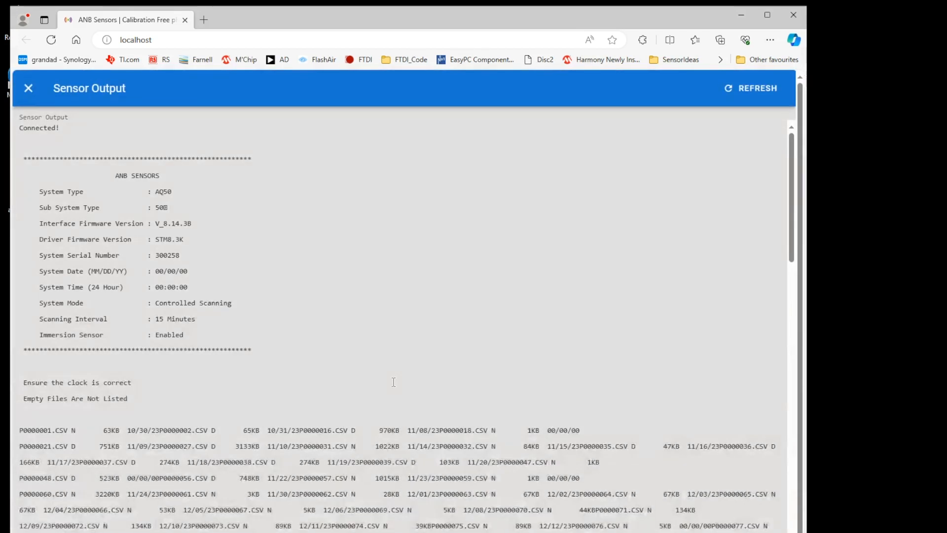
pyautogui.scroll(-8, 394, 382)
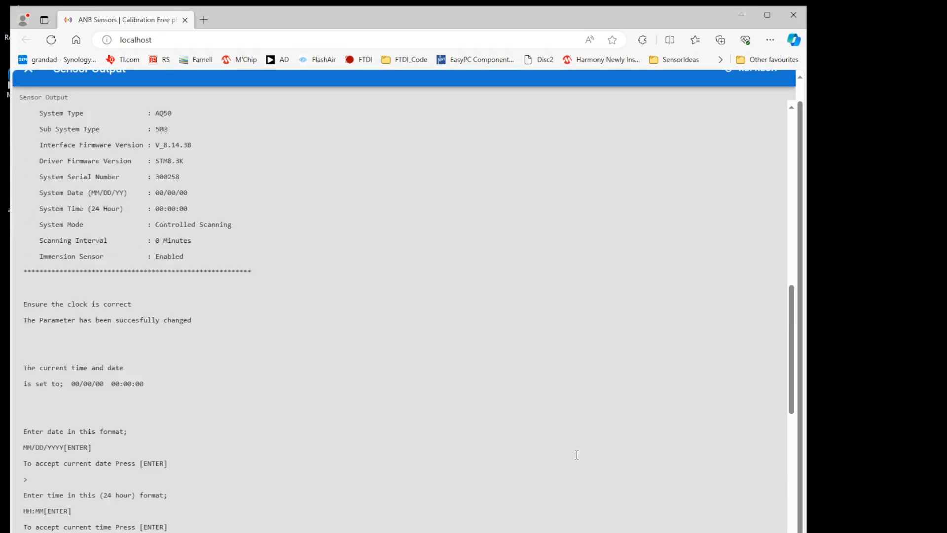
pyautogui.scroll(1, 187, 143)
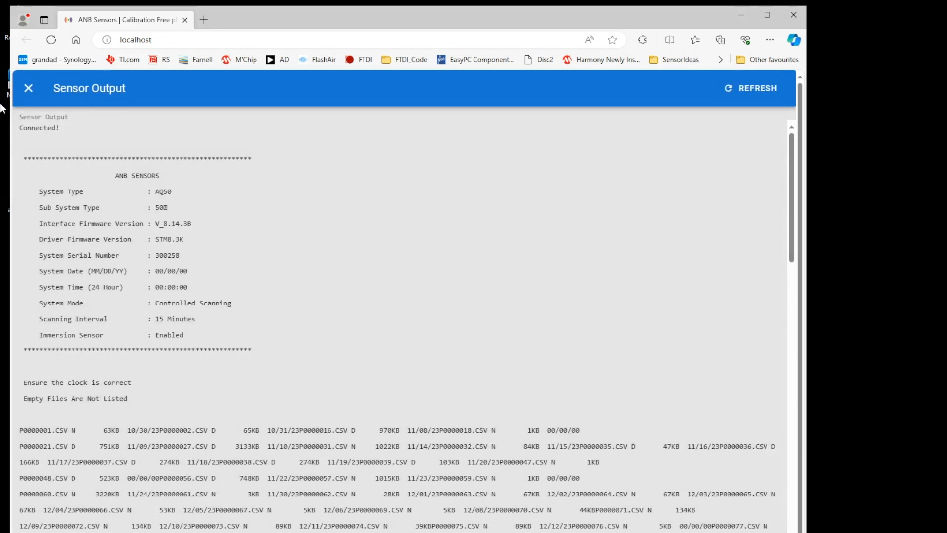
pyautogui.click(33, 90)
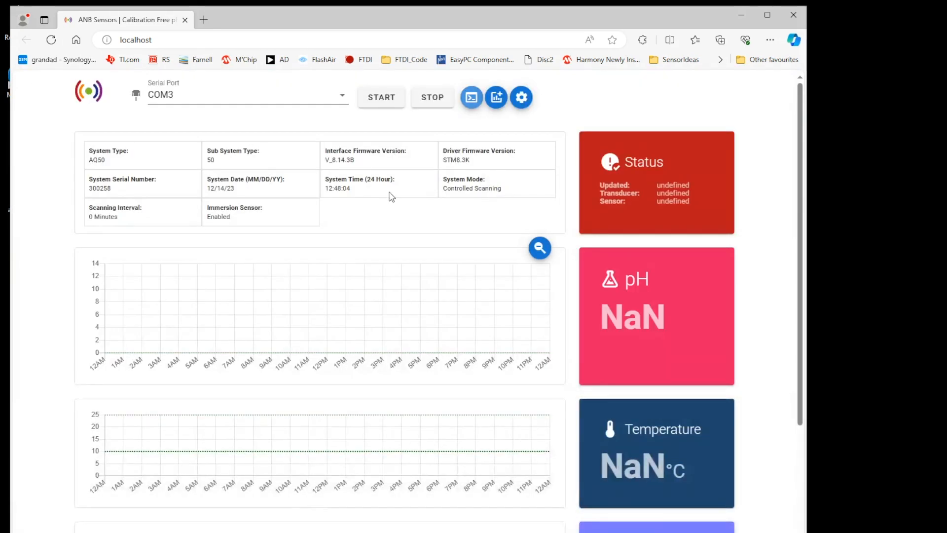
# Step: Disable the Salinity and Conductivity displays in the user interface settings
pyautogui.click(496, 97)
pyautogui.click(92, 267)
pyautogui.click(96, 330)
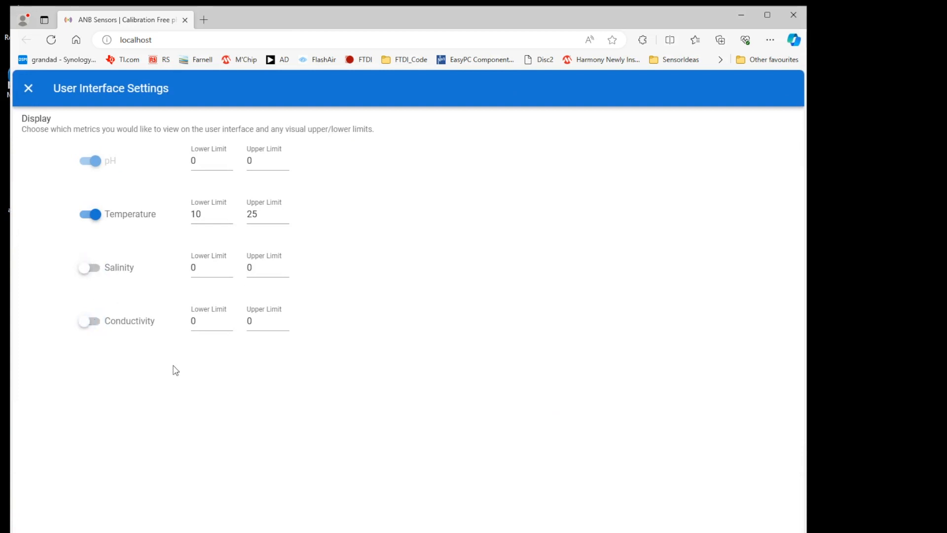
# Step: Set the pH display limits to 7 lower and 10 upper, and reload the dashboard
pyautogui.doubleClick(199, 160)
pyautogui.write('7')
pyautogui.doubleClick(256, 161)
pyautogui.write('10')
pyautogui.click(28, 88)
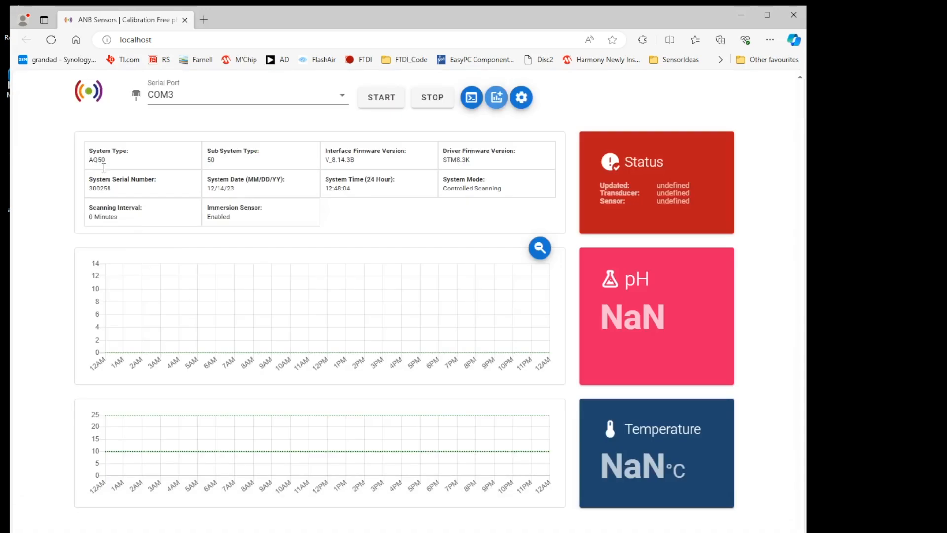
pyautogui.click(51, 39)
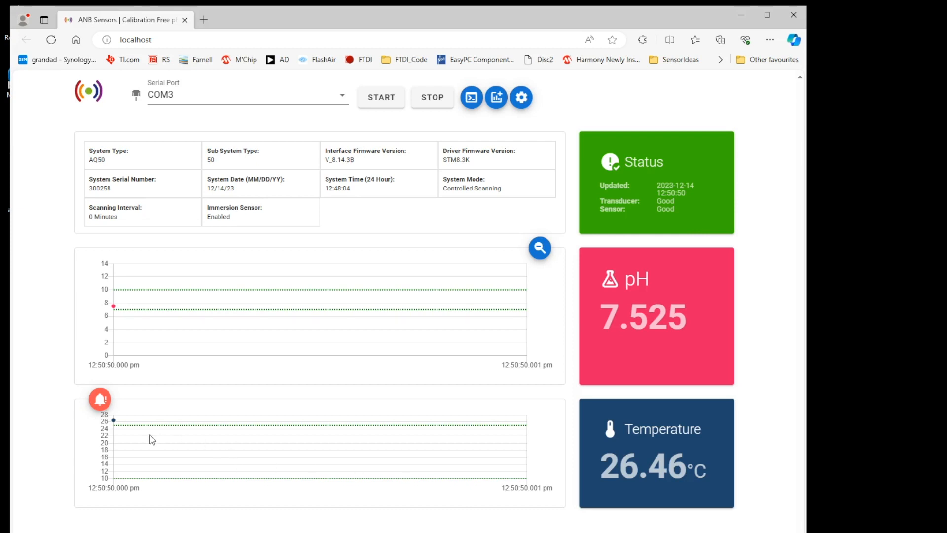
# Step: Check the temperature chart's alert, then set the temperature upper limit to 30 and reload the dashboard
pyautogui.moveTo(99, 402)
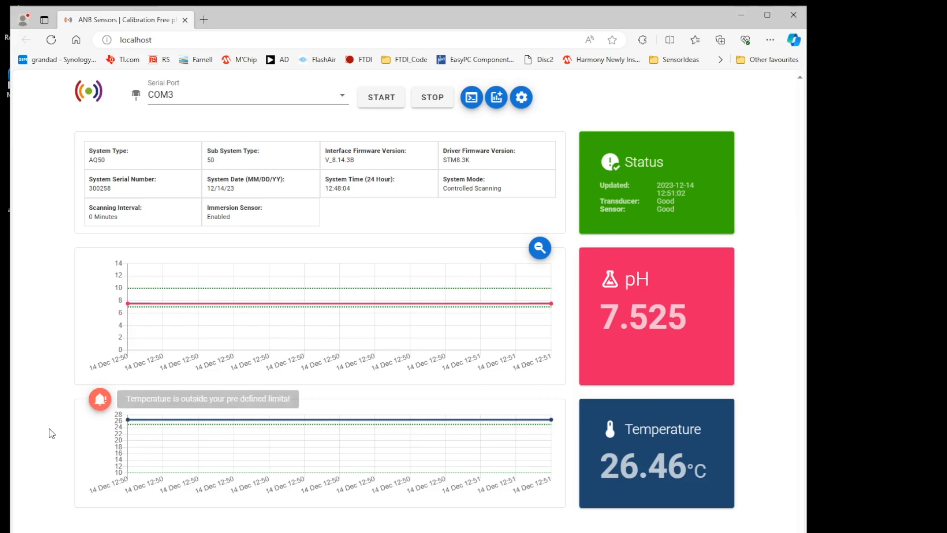
pyautogui.click(499, 98)
pyautogui.moveTo(271, 215); pyautogui.dragTo(241, 219)
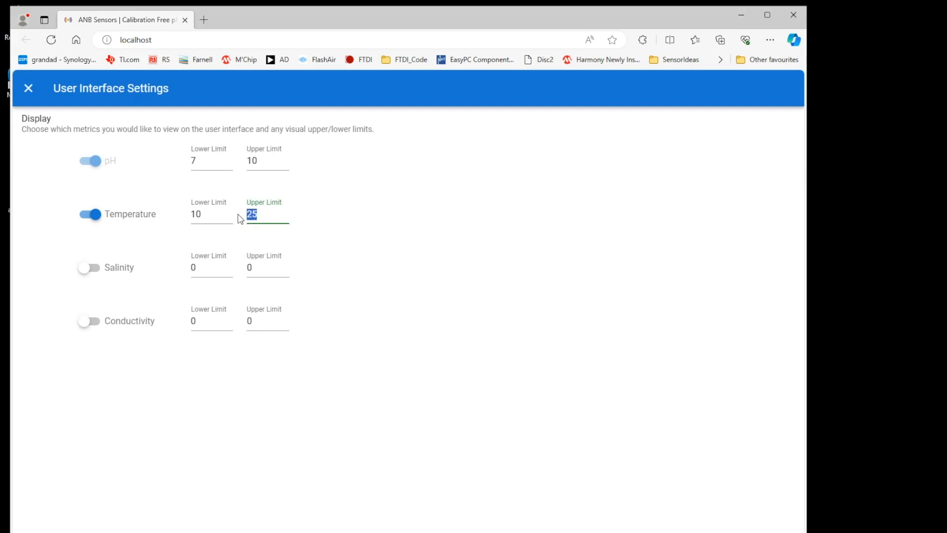
pyautogui.write('30')
pyautogui.click(28, 89)
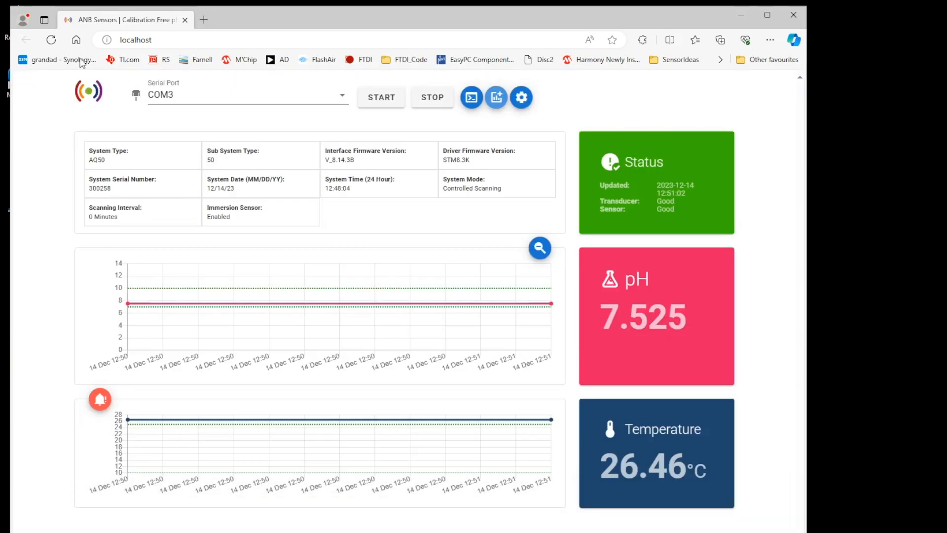
pyautogui.click(51, 41)
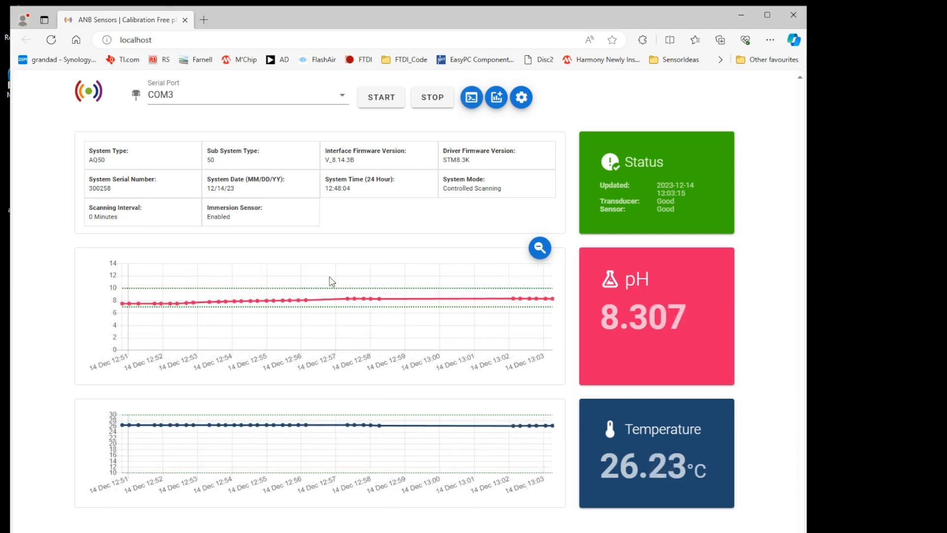
# Step: Zoom into two different time ranges of the pH chart, resetting the zoom after each
pyautogui.moveTo(386, 315); pyautogui.dragTo(385, 314)
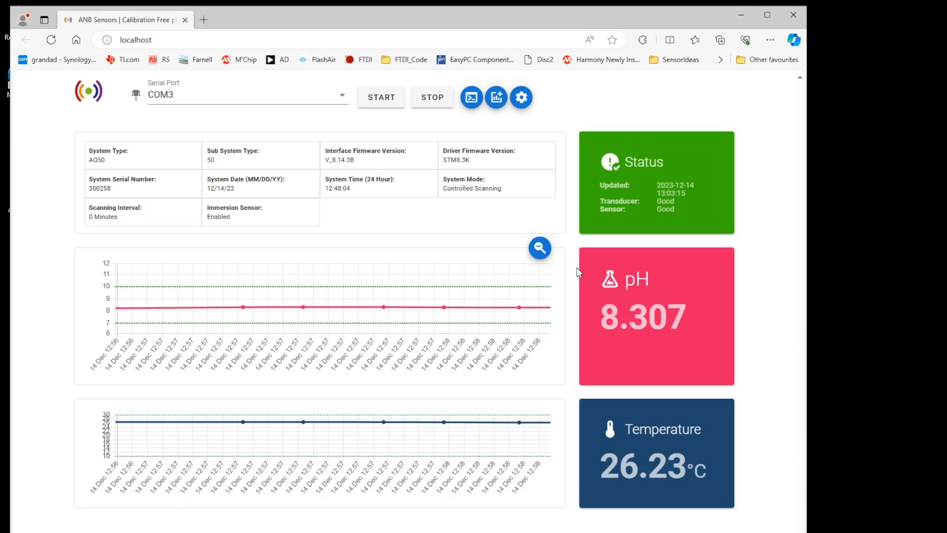
pyautogui.click(539, 247)
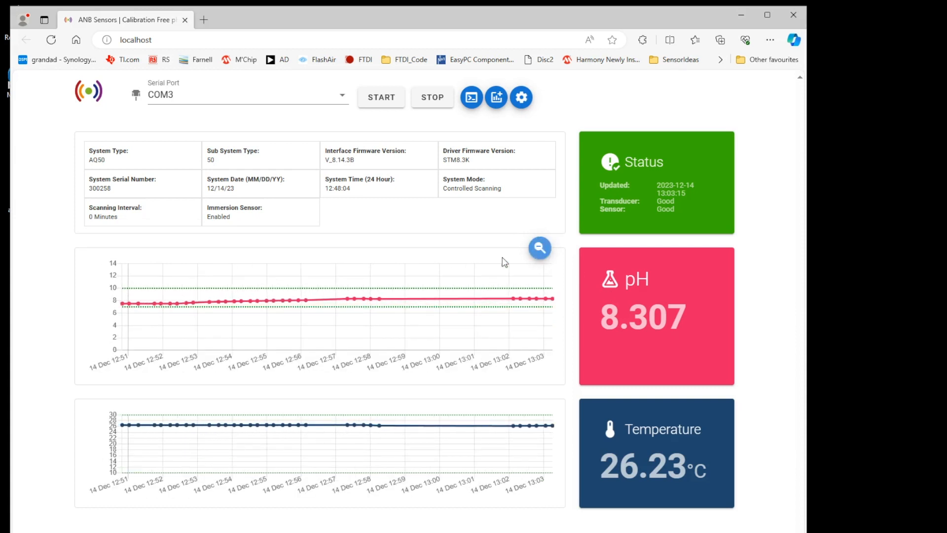
pyautogui.moveTo(226, 289); pyautogui.dragTo(291, 312)
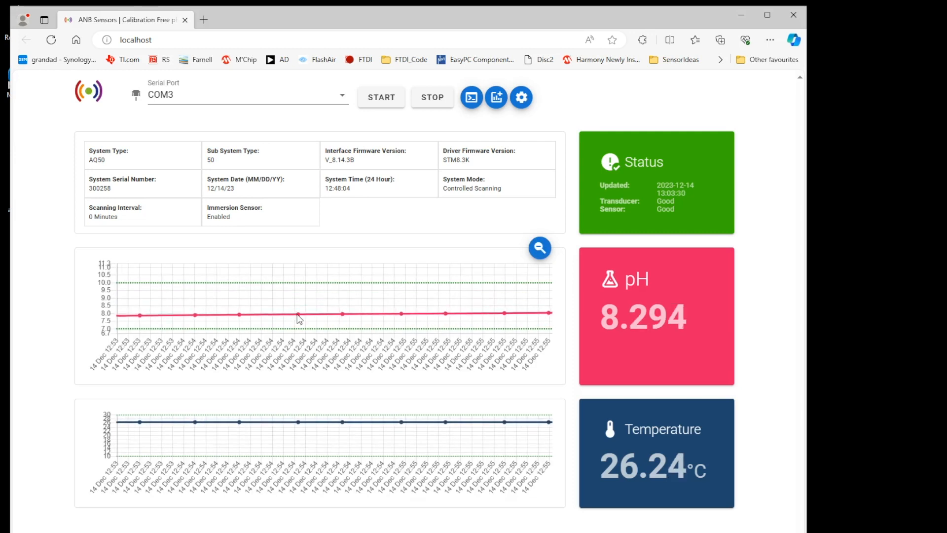
pyautogui.click(535, 252)
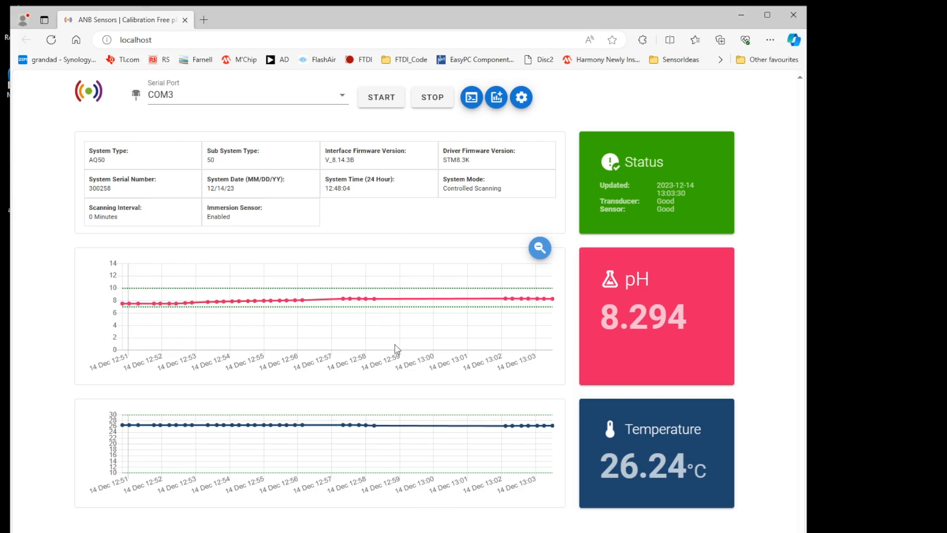
# Step: Stop the sensor scan
pyautogui.click(427, 100)
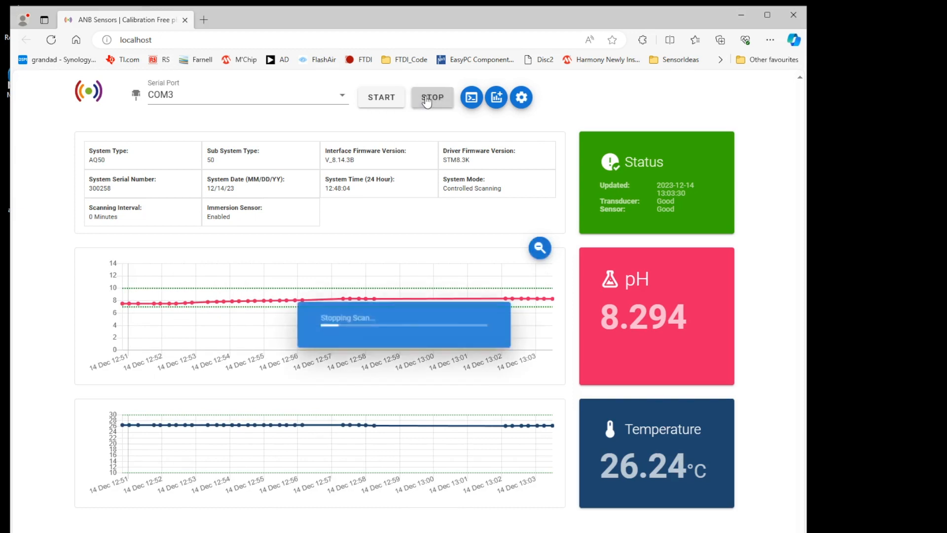